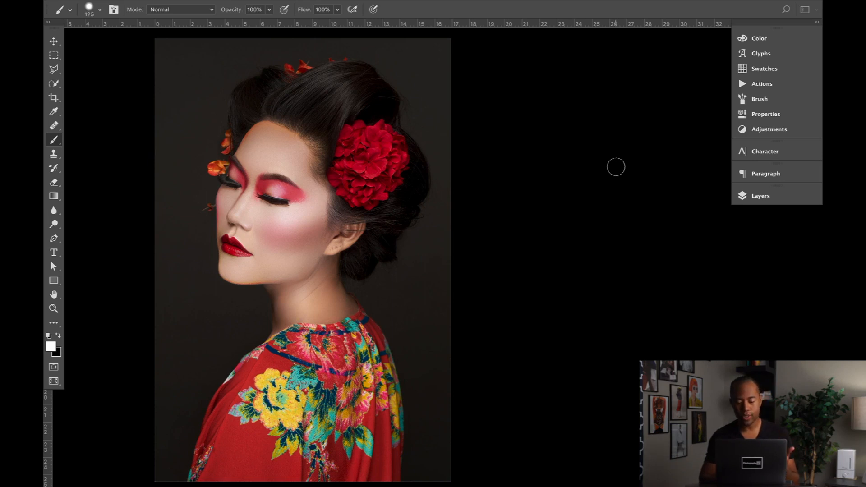
# - Show the layer stack, select the Background layer and hide the Grain layer to inspect the face up close
pyautogui.click(753, 196)
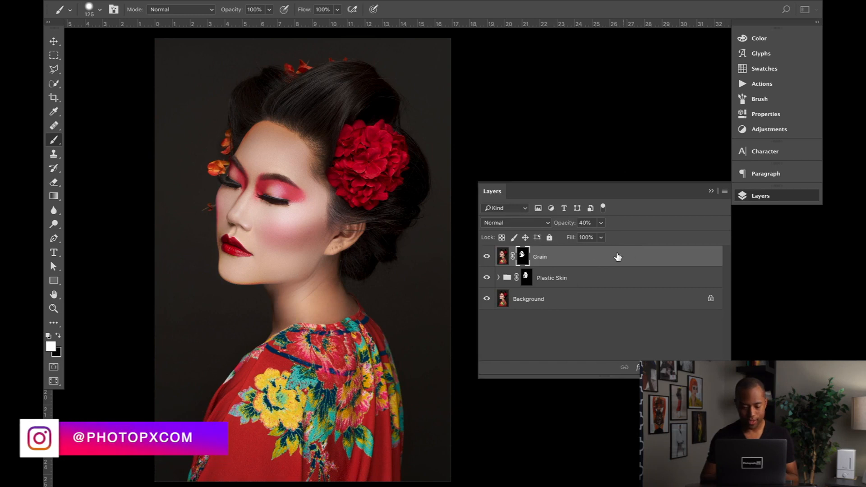
pyautogui.click(540, 301)
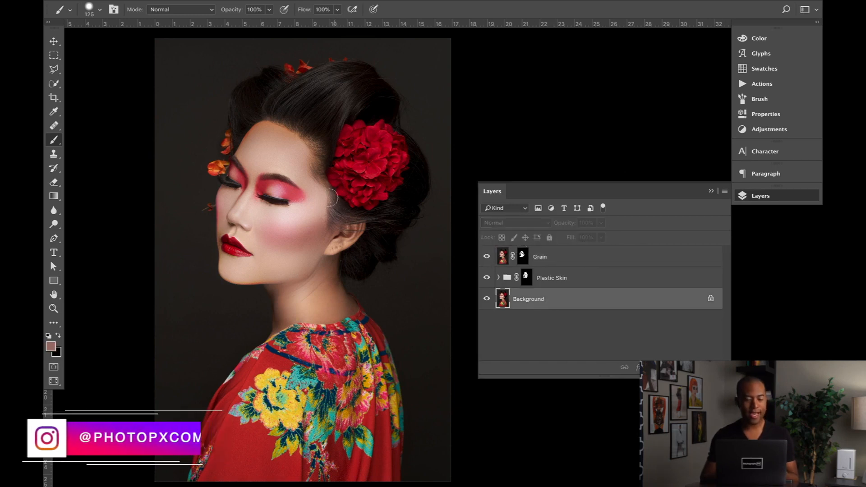
pyautogui.press('super+plus')
pyautogui.press('super+plus')
pyautogui.hscroll(-1, 299, 183)
pyautogui.hscroll(-2, 299, 182)
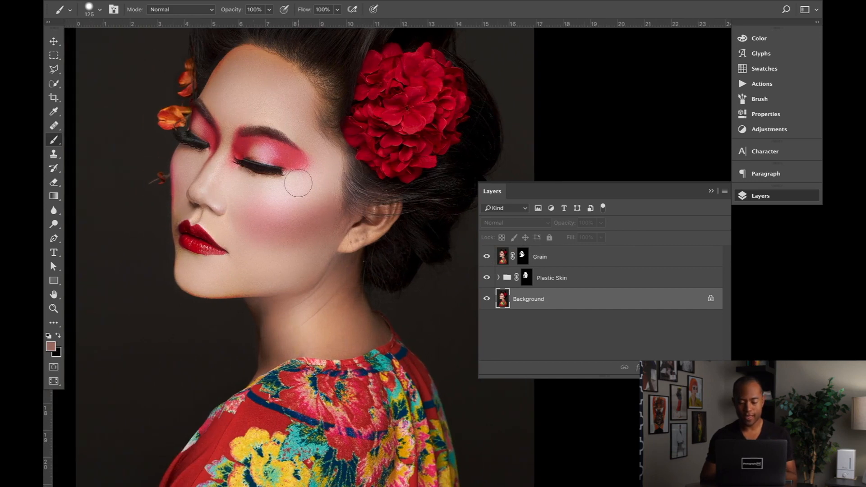
pyautogui.scroll(1, 299, 183)
pyautogui.scroll(2, 299, 182)
pyautogui.hscroll(-1, 298, 182)
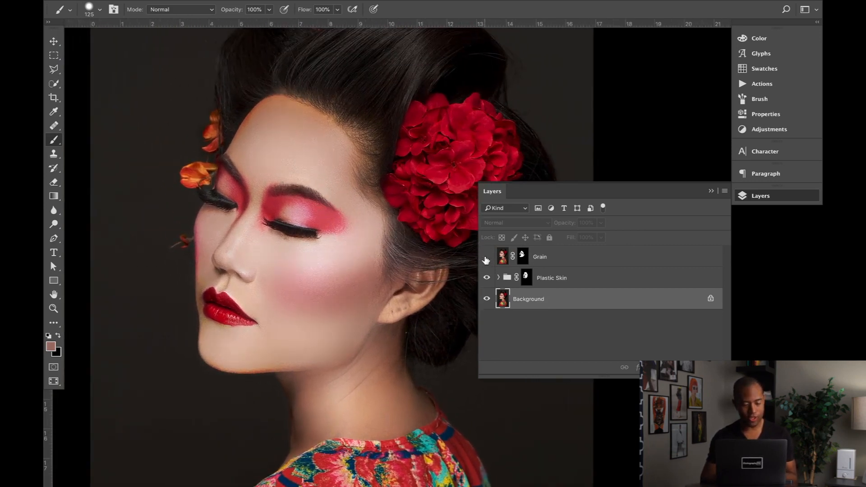
pyautogui.click(486, 258)
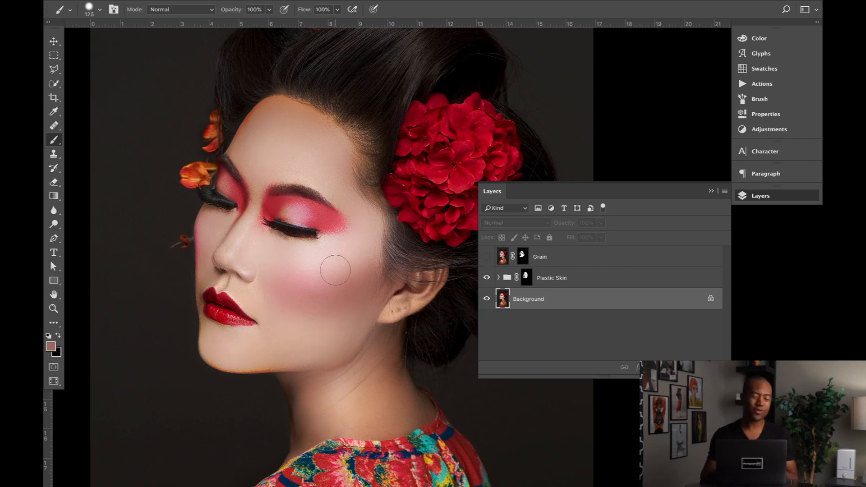
pyautogui.press('super+plus')
pyautogui.hscroll(-3, 335, 270)
pyautogui.scroll(3, 335, 270)
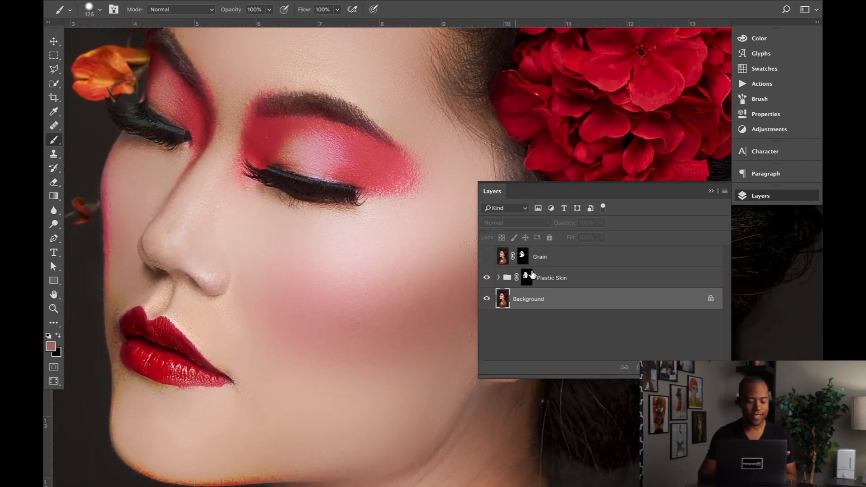
# - Set the Plastic Skin group's opacity to 100%
pyautogui.click(526, 277)
pyautogui.click(602, 222)
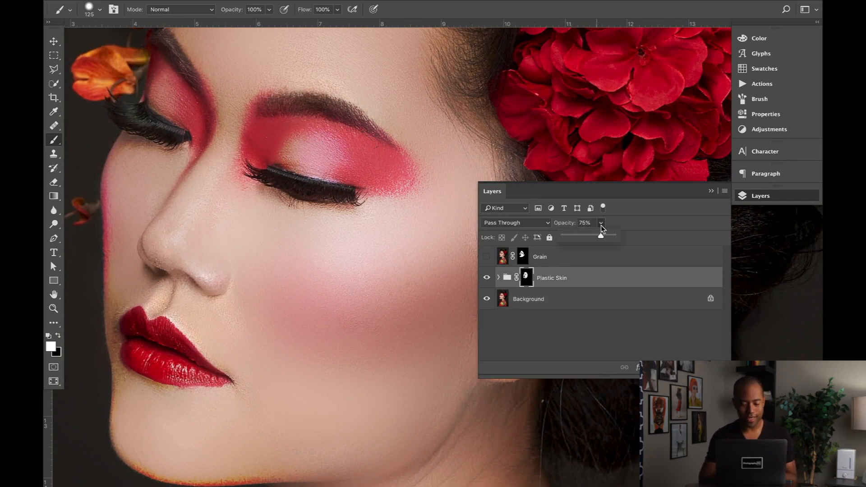
pyautogui.moveTo(600, 236); pyautogui.dragTo(630, 238)
pyautogui.scroll(-2, 397, 280)
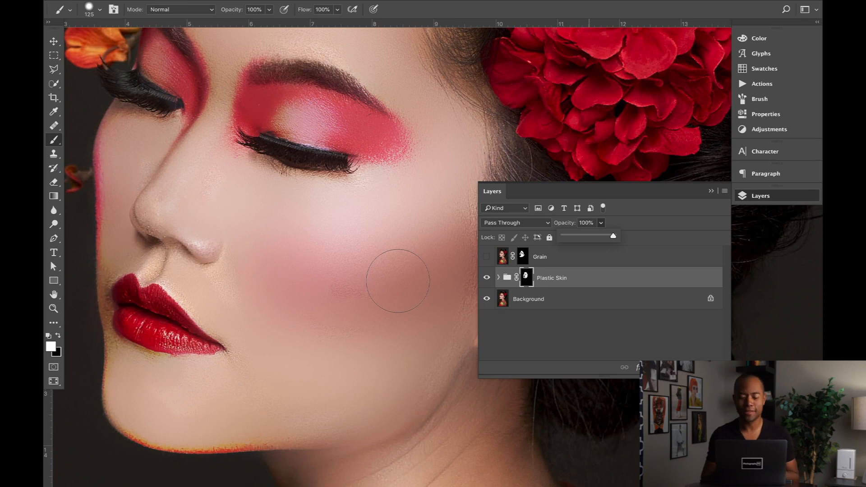
# - Toggle the Plastic Skin group's visibility to compare the skin on the face before and after smoothing
pyautogui.click(487, 278)
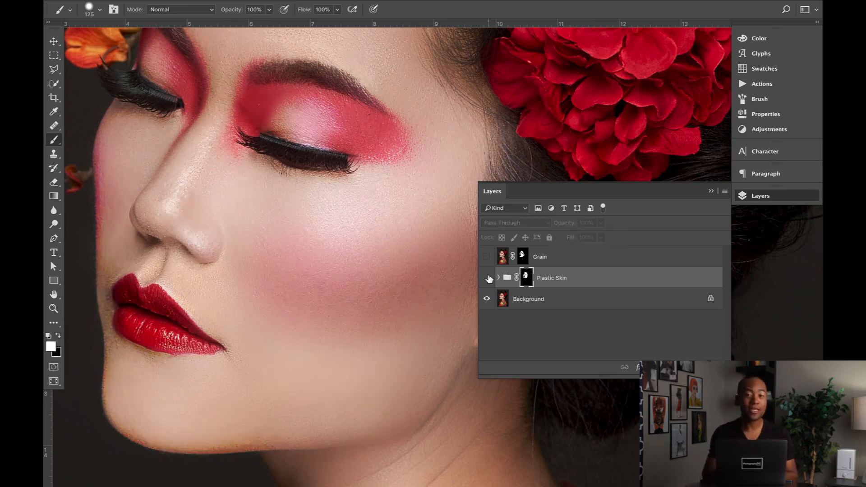
pyautogui.click(487, 278)
pyautogui.click(487, 278)
pyautogui.click(487, 278)
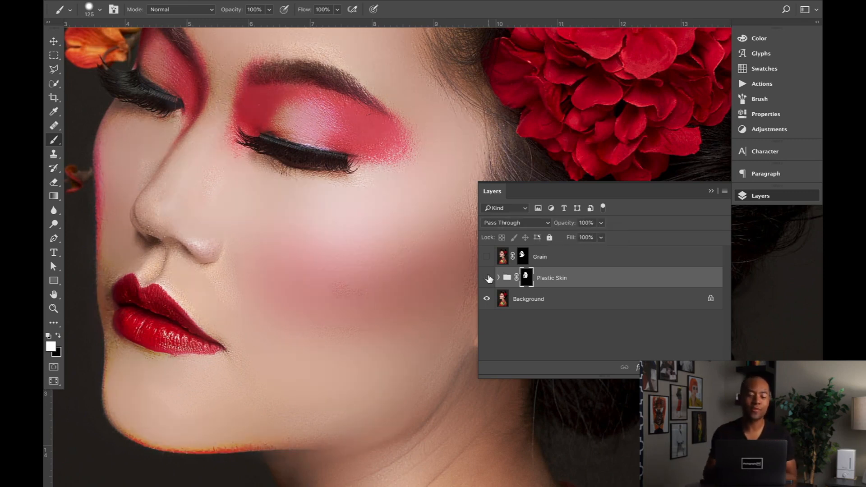
pyautogui.click(488, 278)
pyautogui.click(488, 278)
pyautogui.scroll(-2, 379, 295)
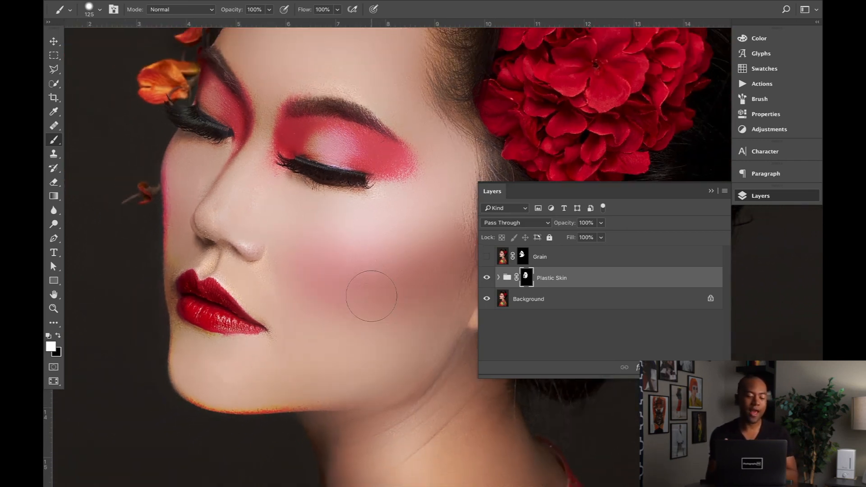
pyautogui.hscroll(2, 372, 296)
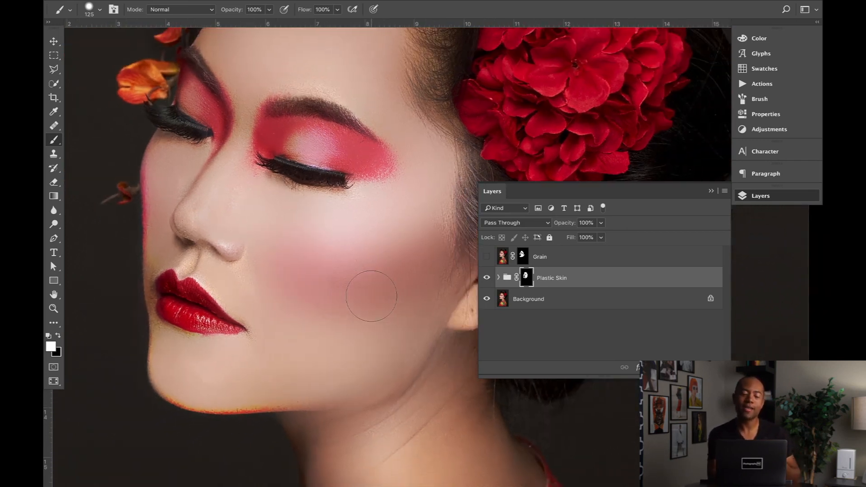
pyautogui.scroll(2, 372, 296)
pyautogui.hscroll(2, 371, 296)
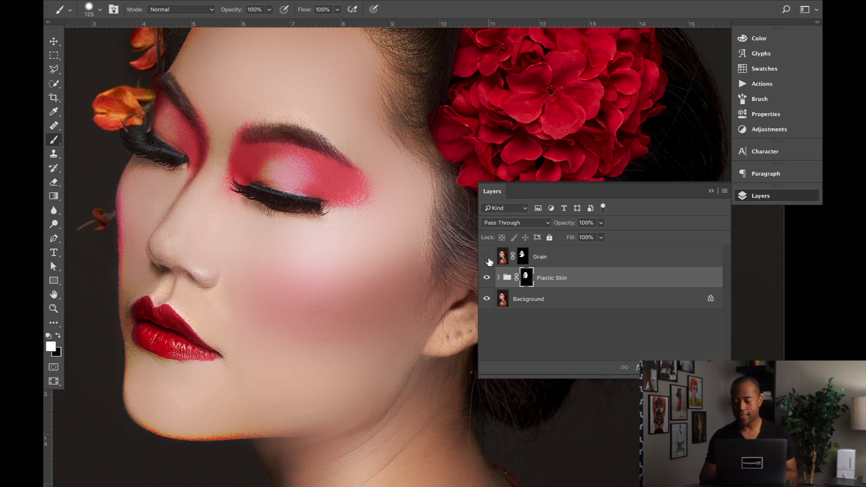
# - Make the Grain layer visible again and select its layer mask
pyautogui.click(487, 257)
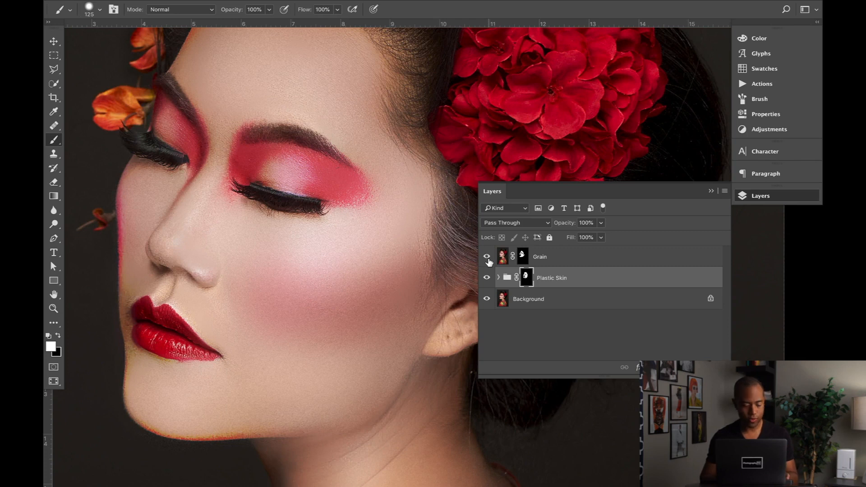
pyautogui.click(522, 256)
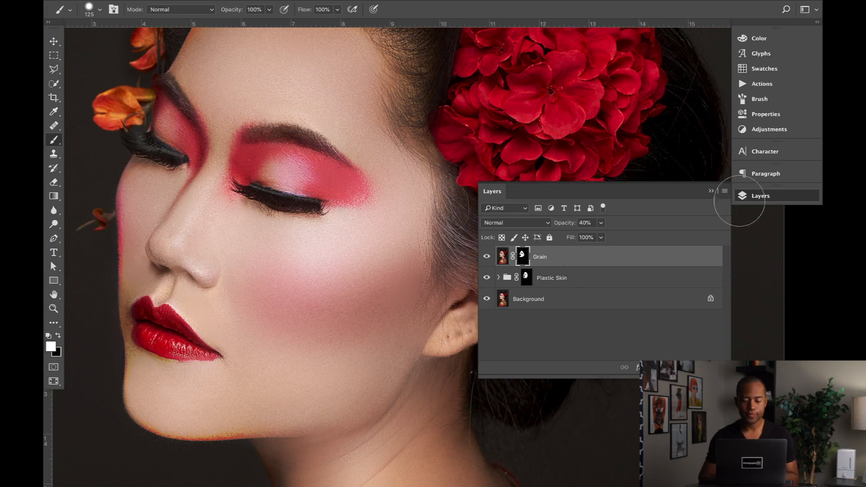
pyautogui.click(783, 174)
pyautogui.click(767, 195)
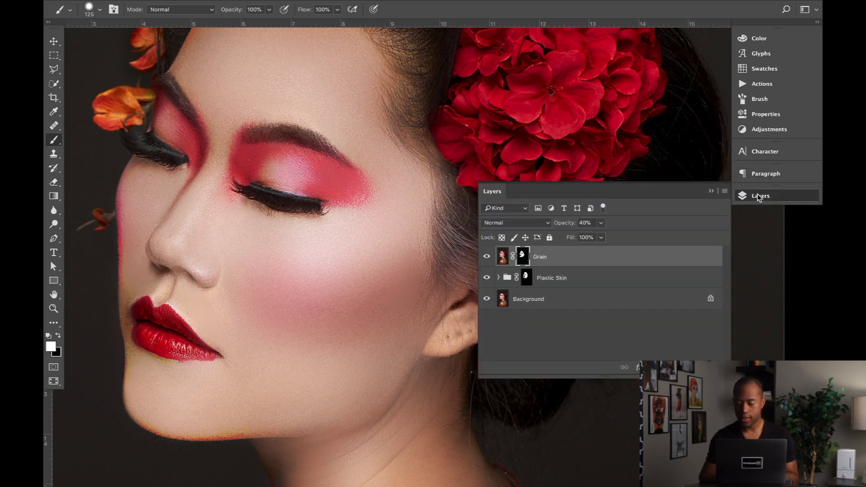
# - Open the Beautify extension and expand its Various Retouching section
pyautogui.click(762, 84)
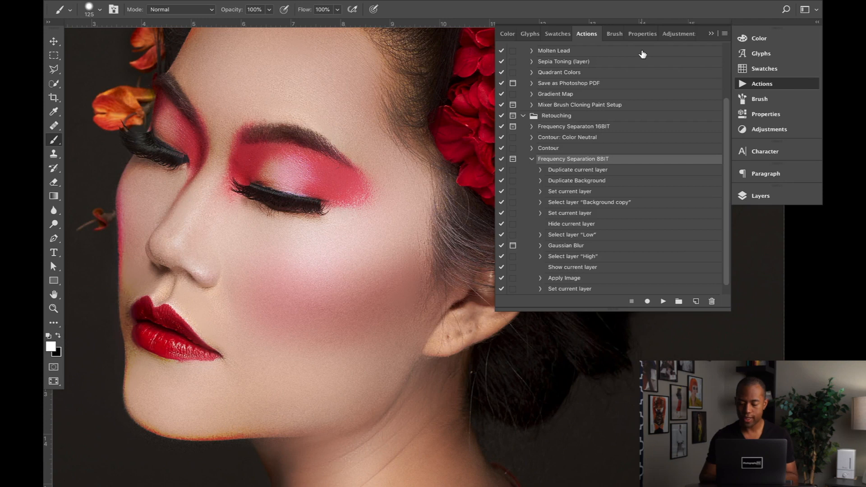
pyautogui.moveTo(374, 4)
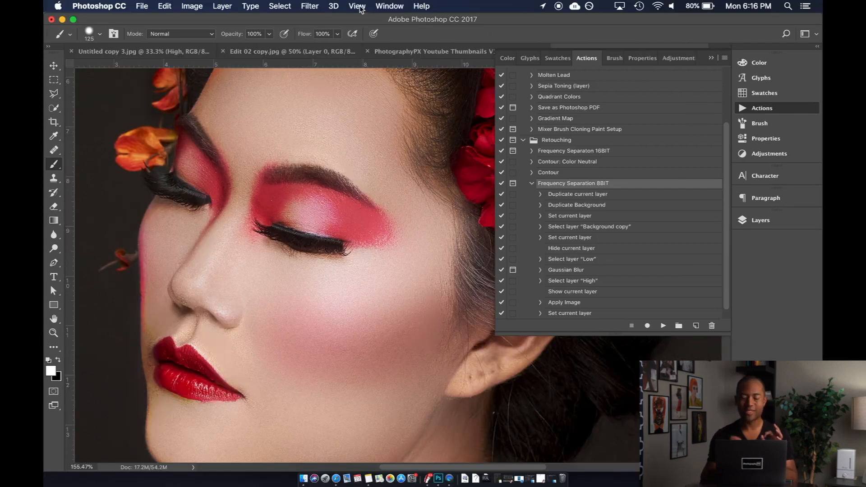
pyautogui.click(383, 7)
pyautogui.click(379, 6)
pyautogui.click(389, 6)
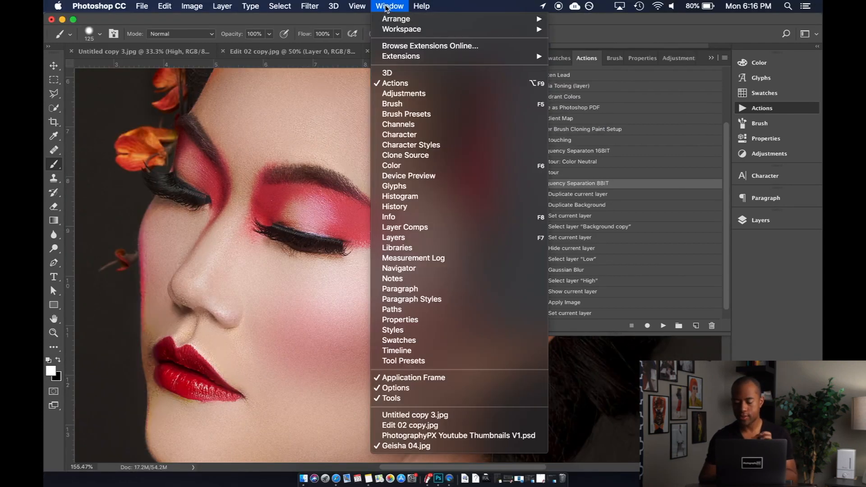
pyautogui.moveTo(450, 57)
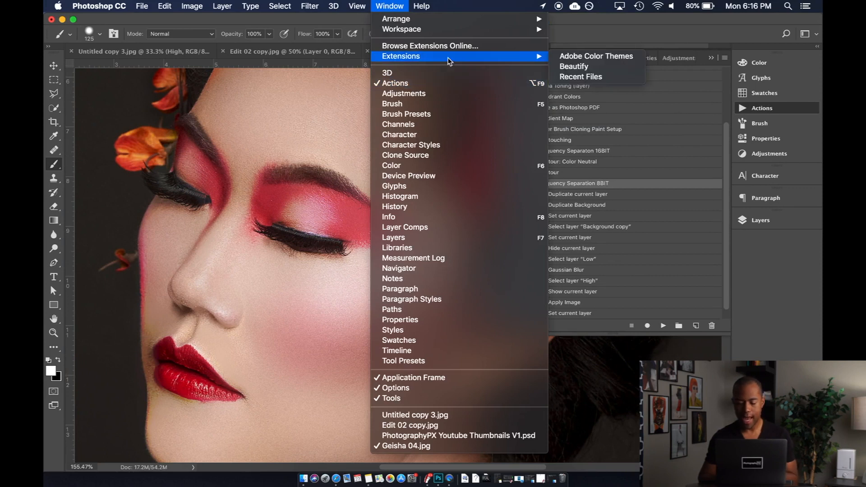
pyautogui.click(577, 64)
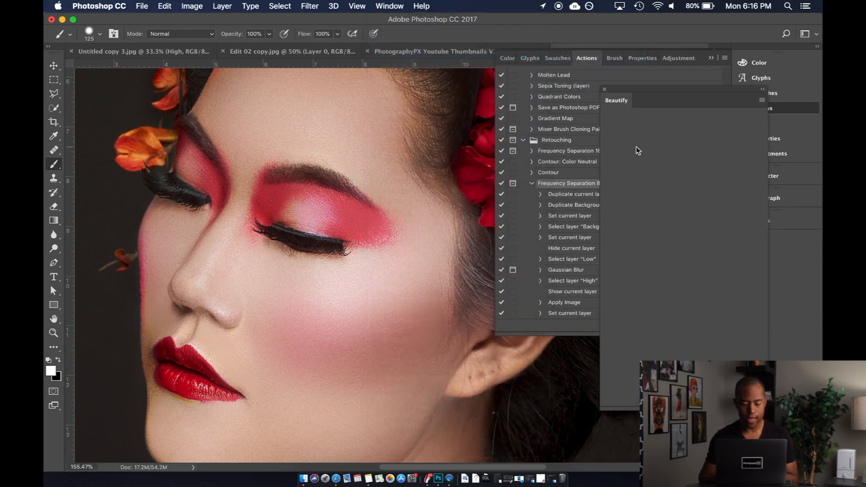
pyautogui.hscroll(5, 427, 148)
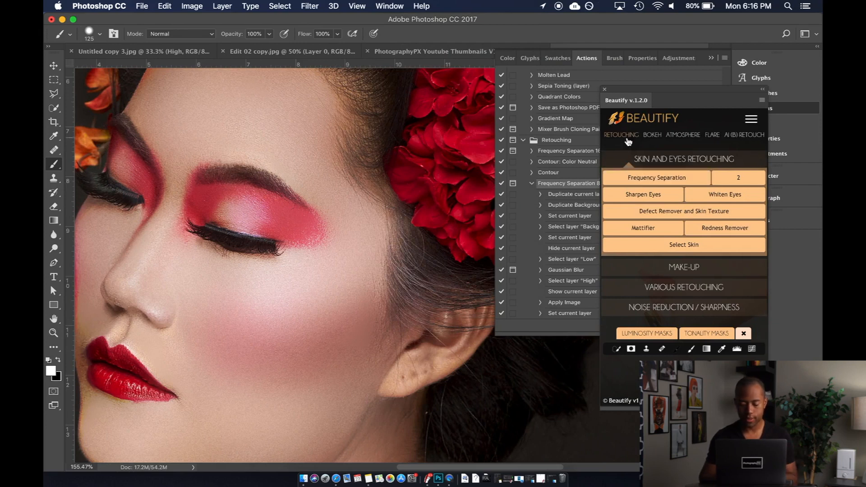
pyautogui.click(663, 287)
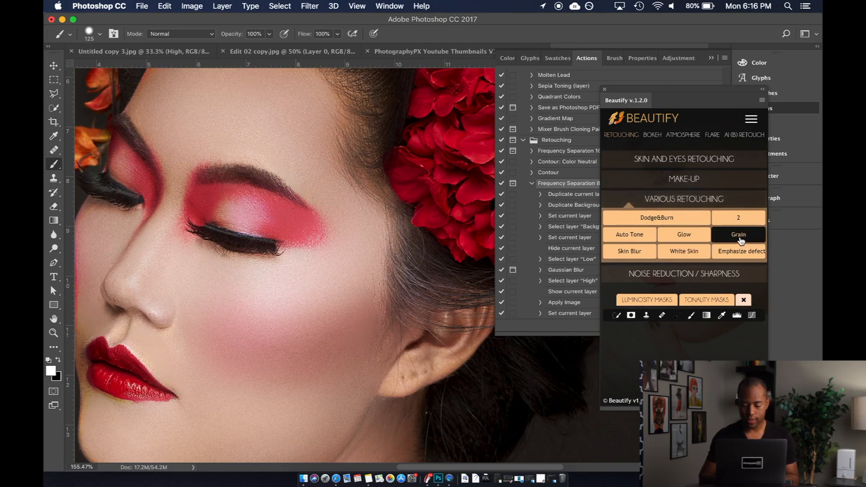
# - Switch the Grain layer off and on to compare the face with and without grain
pyautogui.click(787, 221)
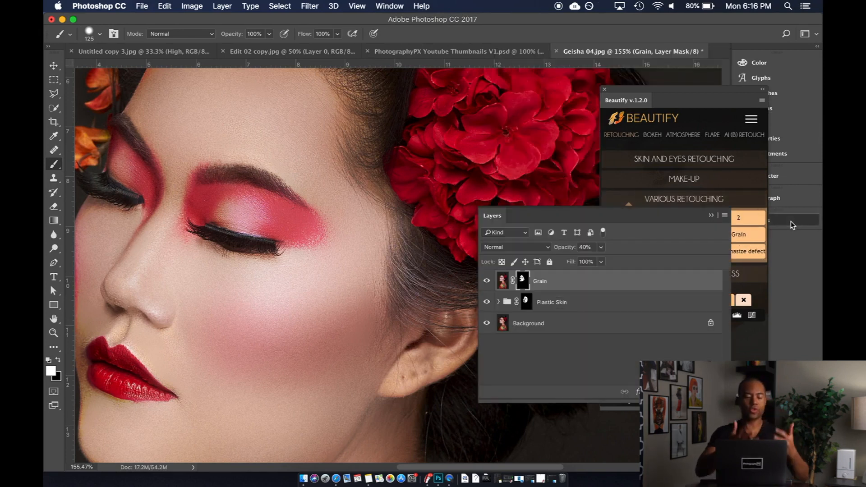
pyautogui.click(487, 281)
pyautogui.click(488, 281)
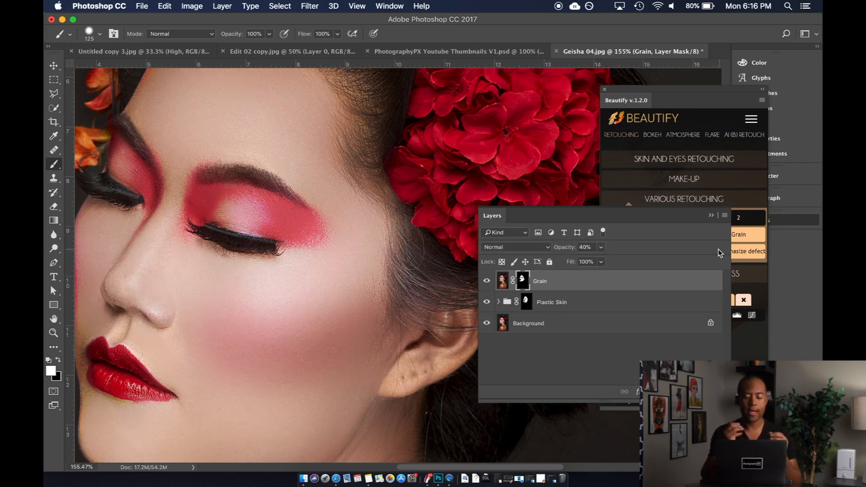
# - Add a new masked Grain layer above the Background layer using Beautify's Grain retouching function
pyautogui.click(585, 323)
pyautogui.click(738, 342)
pyautogui.click(739, 234)
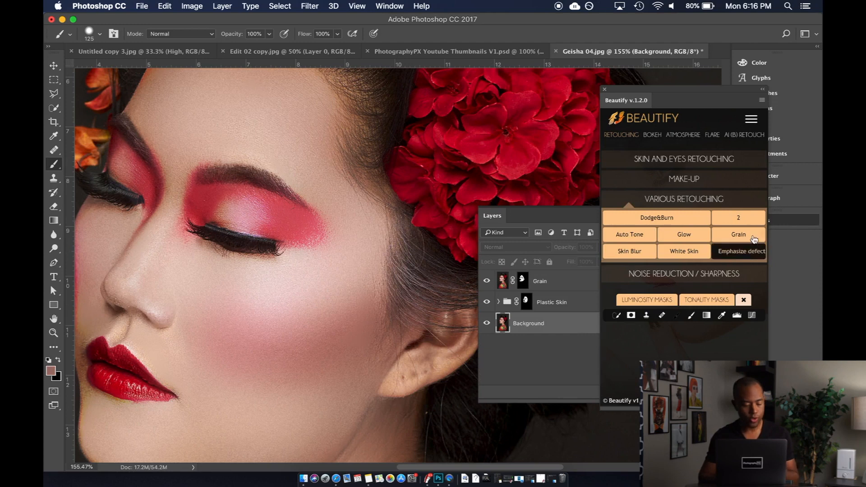
# - Hide and delete the old Grain layer above the Plastic Skin group
pyautogui.click(487, 281)
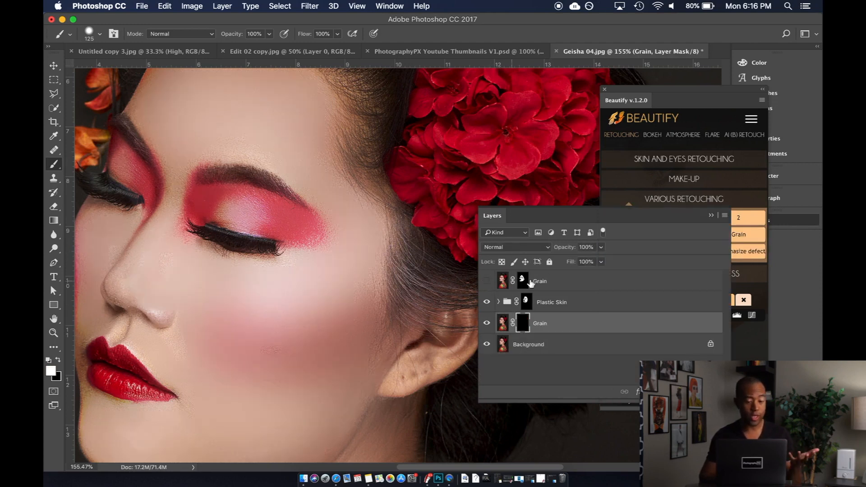
pyautogui.click(557, 282)
pyautogui.press('Delete')
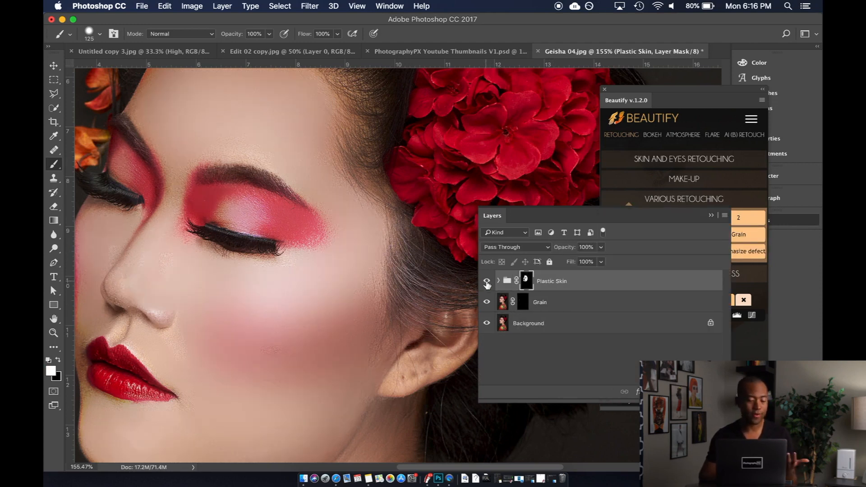
# - Place the Plastic Skin group beneath the new Grain layer and select the Grain layer's mask
pyautogui.moveTo(539, 289); pyautogui.dragTo(542, 311)
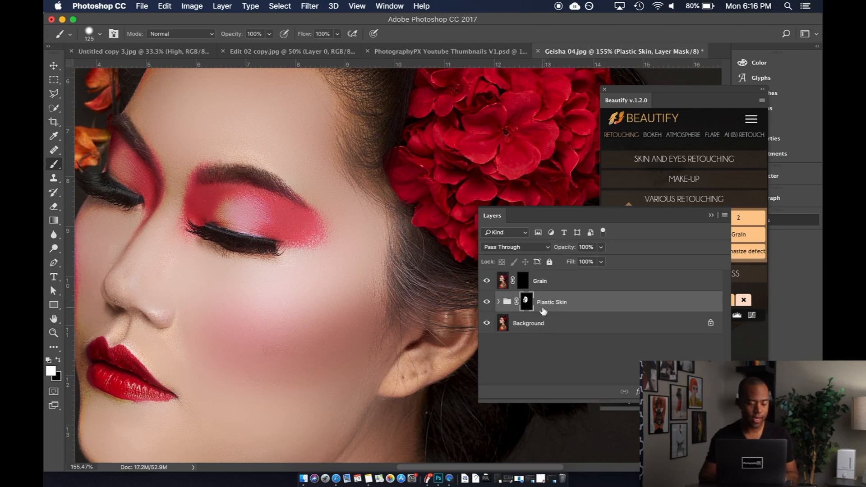
pyautogui.click(504, 281)
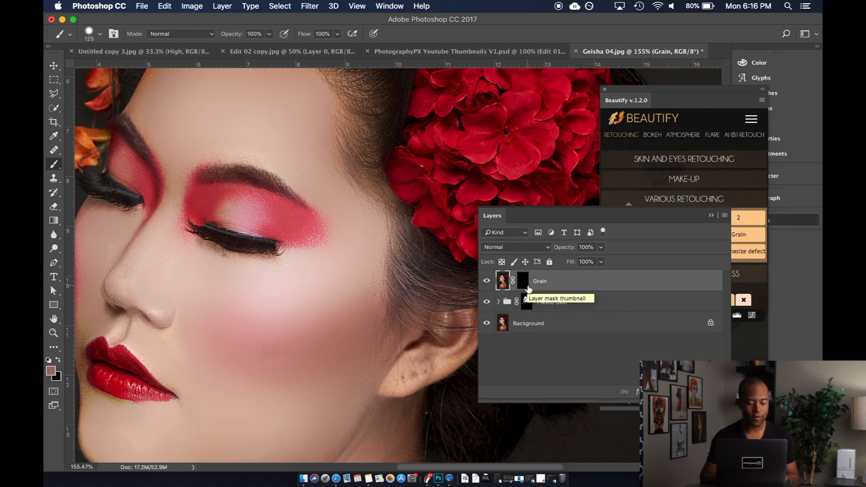
pyautogui.click(523, 281)
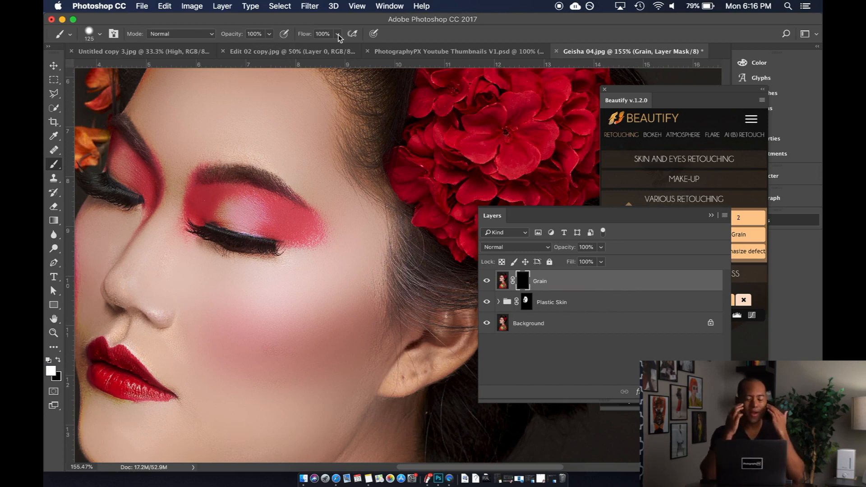
# - Paint white on the Grain mask with the 125 px brush over the forehead, temple, eyelids and upper cheek
pyautogui.scroll(3, 265, 180)
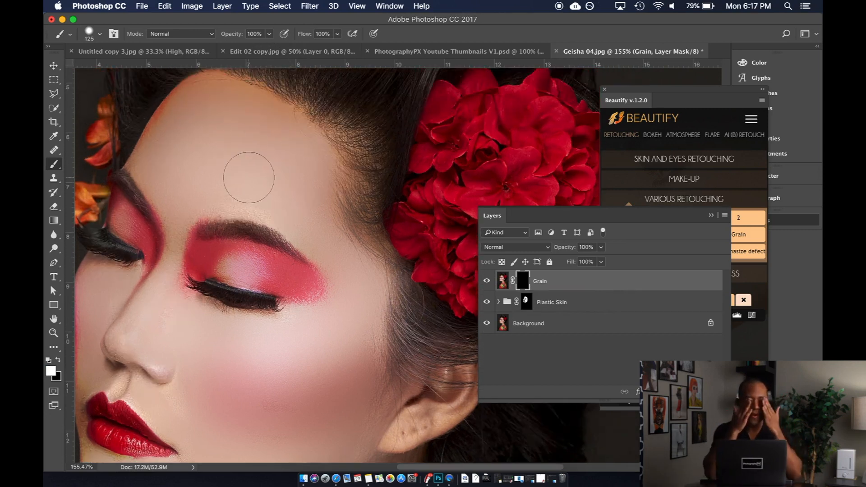
pyautogui.moveTo(249, 177)
pyautogui.mouseDown()
pyautogui.moveTo(183, 168)
pyautogui.moveTo(194, 189)
pyautogui.moveTo(181, 204)
pyautogui.moveTo(156, 162)
pyautogui.moveTo(166, 143)
pyautogui.moveTo(216, 100)
pyautogui.moveTo(197, 108)
pyautogui.moveTo(255, 112)
pyautogui.moveTo(259, 161)
pyautogui.moveTo(214, 140)
pyautogui.moveTo(277, 165)
pyautogui.moveTo(215, 140)
pyautogui.moveTo(257, 198)
pyautogui.moveTo(230, 191)
pyautogui.moveTo(289, 204)
pyautogui.moveTo(327, 236)
pyautogui.moveTo(316, 164)
pyautogui.moveTo(259, 128)
pyautogui.moveTo(292, 128)
pyautogui.moveTo(226, 98)
pyautogui.moveTo(181, 107)
pyautogui.moveTo(167, 134)
pyautogui.moveTo(181, 171)
pyautogui.moveTo(258, 181)
pyautogui.moveTo(353, 265)
pyautogui.mouseUp()
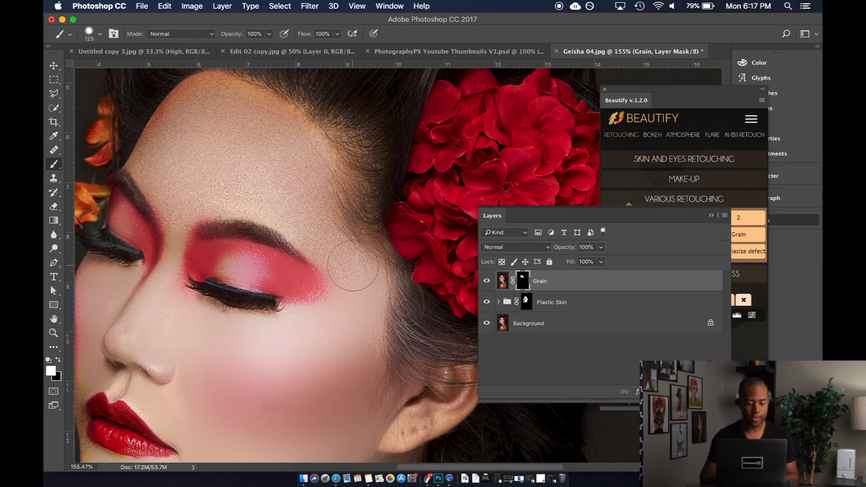
pyautogui.scroll(-5, 353, 265)
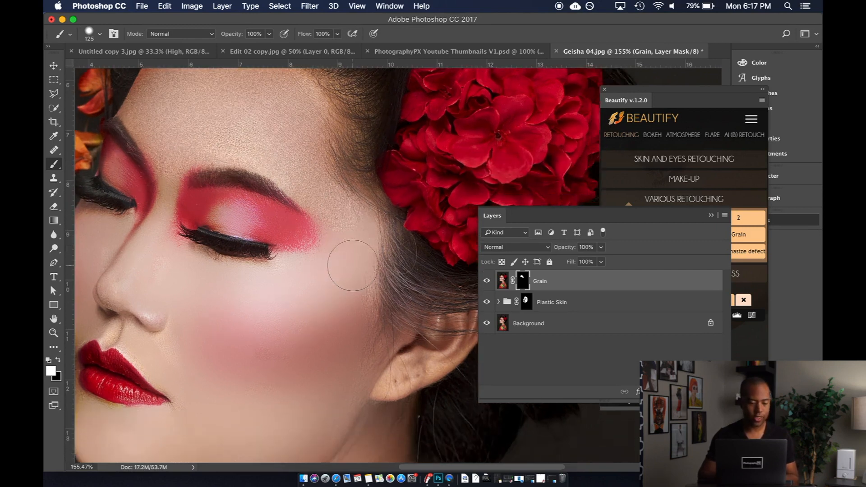
pyautogui.moveTo(346, 232)
pyautogui.mouseDown()
pyautogui.moveTo(335, 269)
pyautogui.moveTo(303, 286)
pyautogui.moveTo(250, 289)
pyautogui.moveTo(305, 267)
pyautogui.moveTo(294, 280)
pyautogui.moveTo(327, 285)
pyautogui.moveTo(358, 247)
pyautogui.moveTo(362, 263)
pyautogui.moveTo(310, 301)
pyautogui.moveTo(217, 297)
pyautogui.moveTo(219, 280)
pyautogui.moveTo(179, 271)
pyautogui.moveTo(164, 253)
pyautogui.moveTo(150, 283)
pyautogui.moveTo(162, 208)
pyautogui.moveTo(156, 262)
pyautogui.moveTo(125, 285)
pyautogui.moveTo(175, 305)
pyautogui.moveTo(194, 260)
pyautogui.moveTo(201, 265)
pyautogui.moveTo(202, 200)
pyautogui.moveTo(278, 219)
pyautogui.moveTo(256, 229)
pyautogui.mouseUp()
pyautogui.click(123, 168)
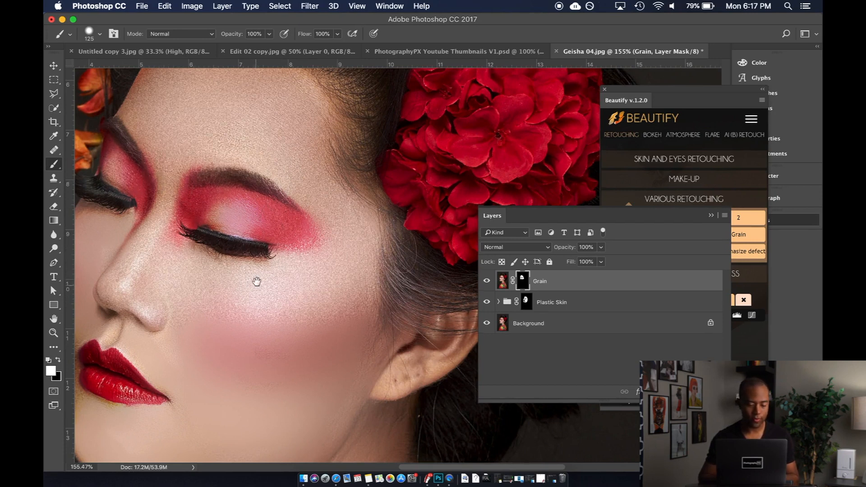
# - Reduce the brush to 80 px and paint grain over the nose, lower cheeks, jaw and chin
pyautogui.scroll(-5, 258, 285)
pyautogui.scroll(1, 192, 144)
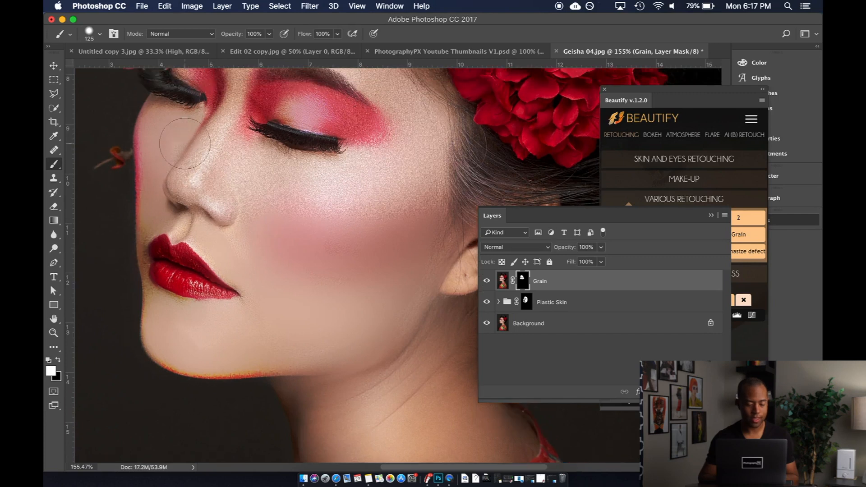
pyautogui.press('[')
pyautogui.press('[')
pyautogui.press('[')
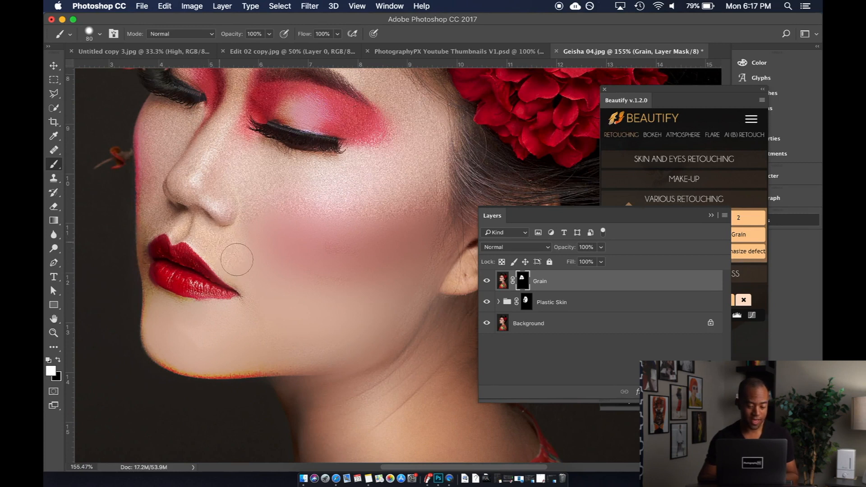
pyautogui.moveTo(285, 247); pyautogui.dragTo(384, 219)
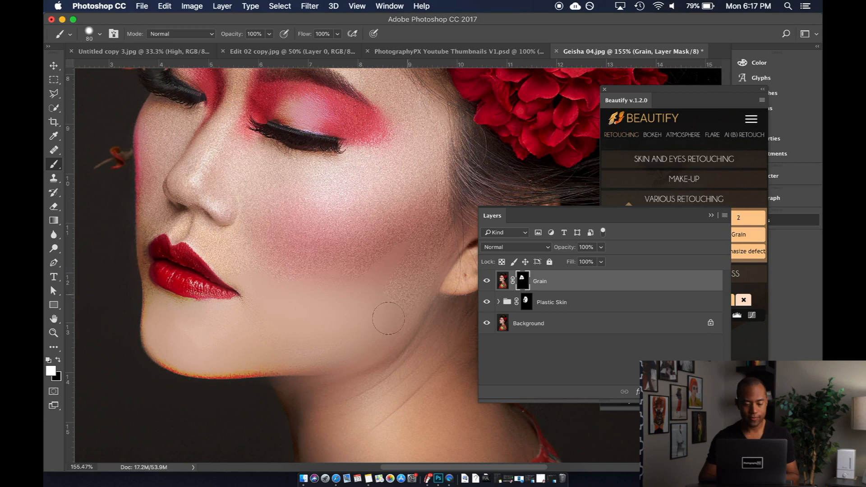
pyautogui.moveTo(375, 289)
pyautogui.mouseDown()
pyautogui.moveTo(348, 315)
pyautogui.moveTo(273, 292)
pyautogui.mouseUp()
pyautogui.moveTo(370, 343)
pyautogui.mouseDown()
pyautogui.moveTo(268, 352)
pyautogui.moveTo(264, 319)
pyautogui.moveTo(234, 325)
pyautogui.moveTo(259, 312)
pyautogui.moveTo(171, 317)
pyautogui.moveTo(157, 304)
pyautogui.moveTo(214, 321)
pyautogui.moveTo(155, 324)
pyautogui.moveTo(156, 337)
pyautogui.moveTo(185, 356)
pyautogui.moveTo(242, 353)
pyautogui.moveTo(196, 350)
pyautogui.moveTo(210, 334)
pyautogui.moveTo(276, 350)
pyautogui.moveTo(198, 365)
pyautogui.moveTo(188, 363)
pyautogui.moveTo(393, 350)
pyautogui.moveTo(378, 352)
pyautogui.moveTo(410, 296)
pyautogui.mouseUp()
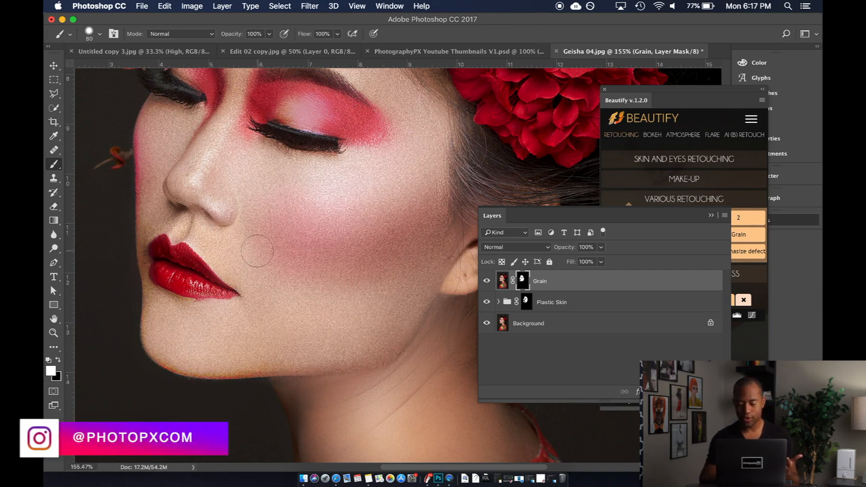
# - Switch the display to Full Screen Mode with the panels shown and the whole face in view
pyautogui.scroll(5, 257, 251)
pyautogui.scroll(-4, 255, 260)
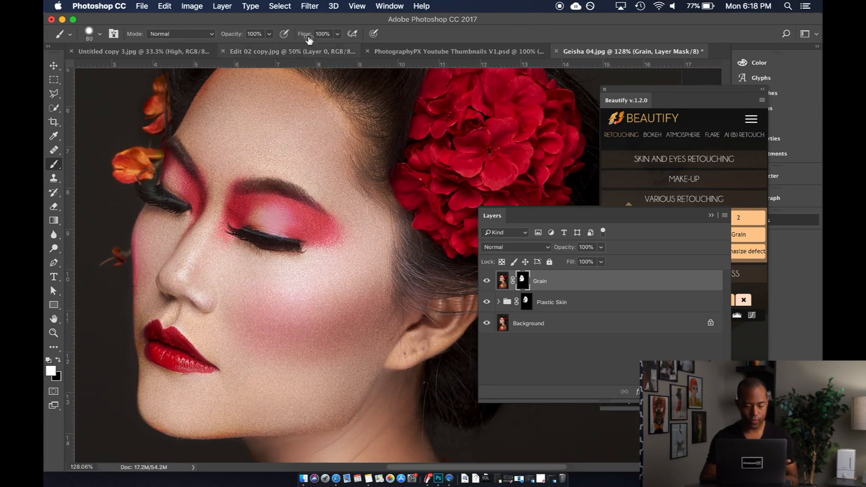
pyautogui.click(365, 8)
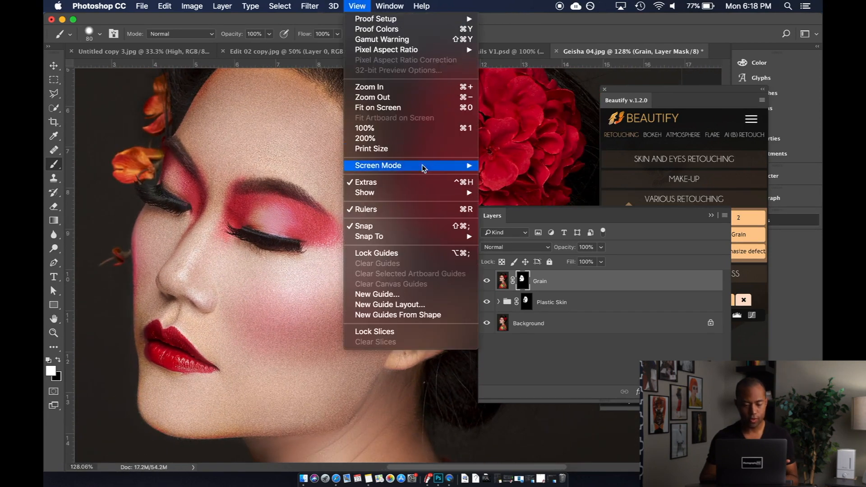
pyautogui.moveTo(424, 165)
pyautogui.click(496, 187)
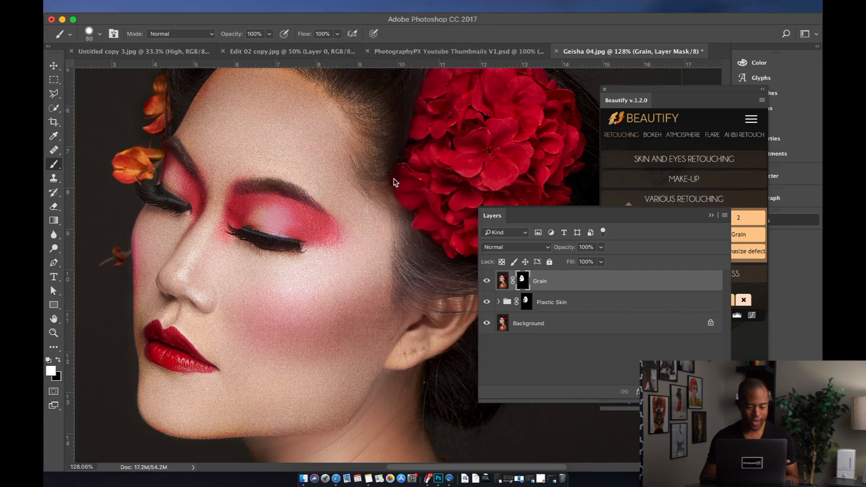
pyautogui.press('Tab')
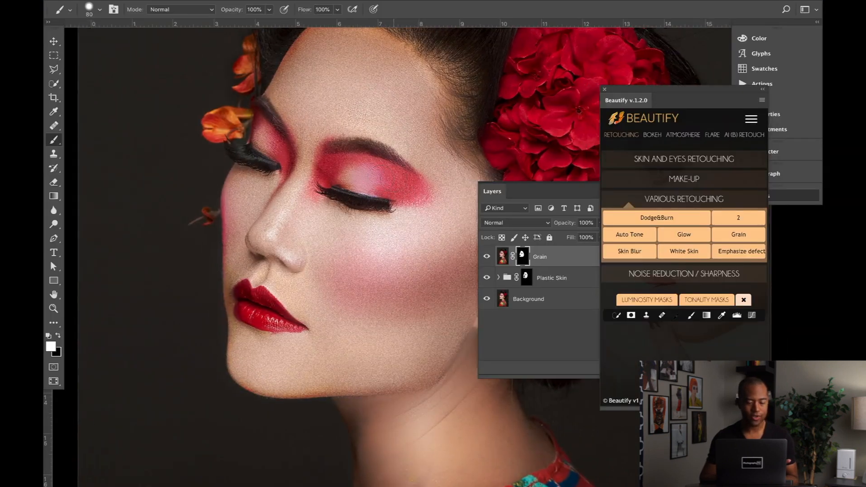
pyautogui.hscroll(3, 394, 179)
pyautogui.scroll(2, 394, 179)
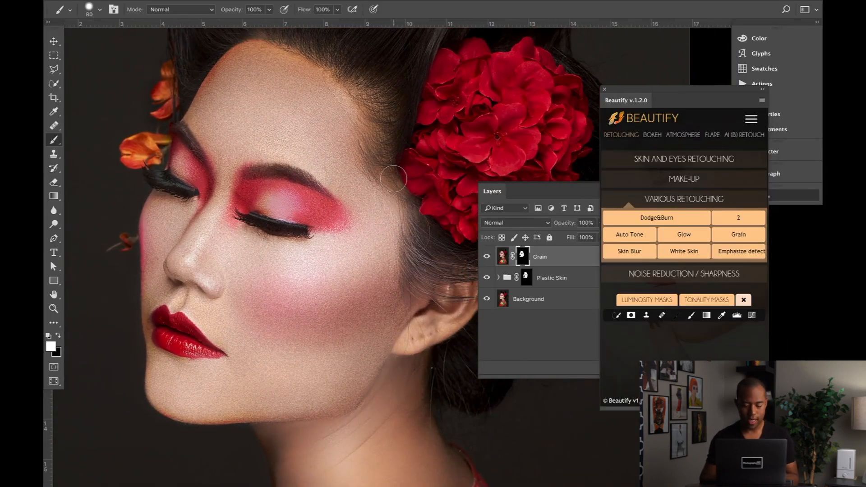
# - Lower the Grain layer's opacity to 45%
pyautogui.click(550, 258)
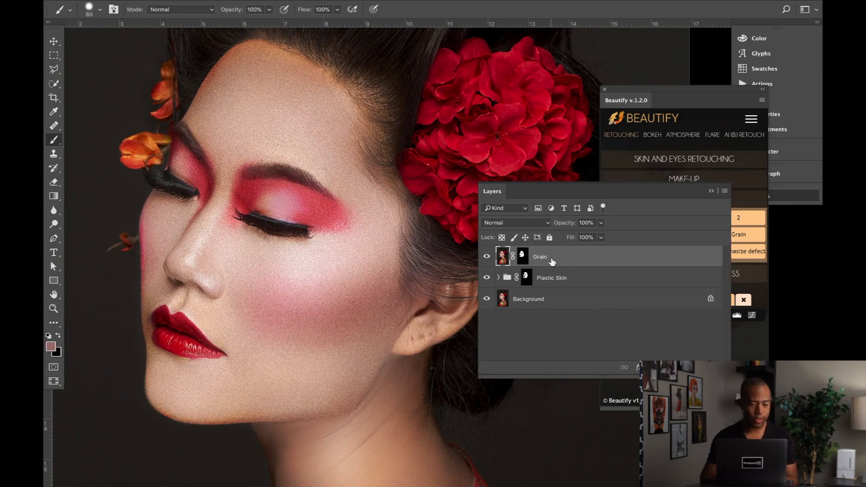
pyautogui.click(601, 224)
pyautogui.moveTo(591, 235); pyautogui.dragTo(574, 238)
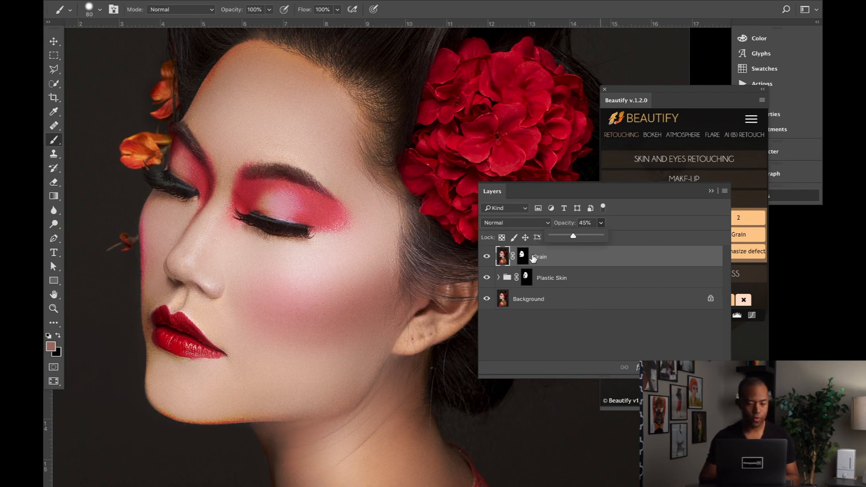
# - Select the Grain layer's mask with default colours and set the Eraser's opacity to 50%
pyautogui.click(523, 256)
pyautogui.press('d')
pyautogui.press('e')
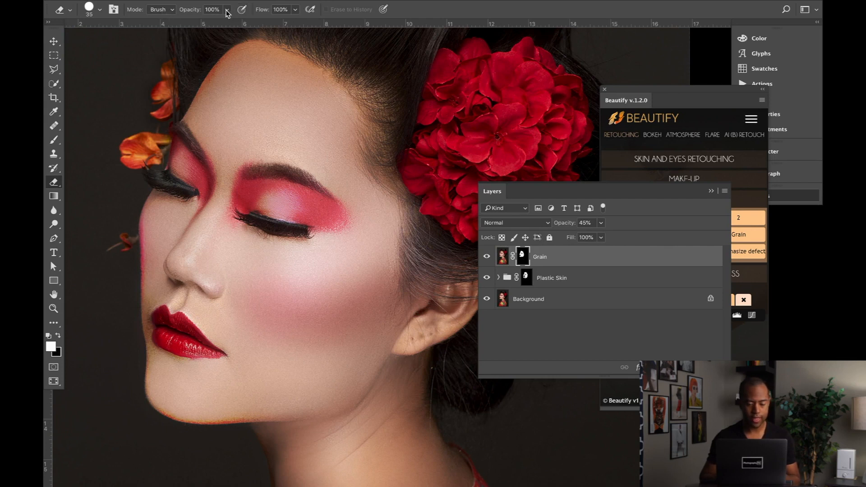
pyautogui.click(227, 10)
pyautogui.moveTo(227, 23); pyautogui.dragTo(199, 25)
# - Enlarge the Eraser to 150 px and lower its opacity to 15%
pyautogui.press(']')
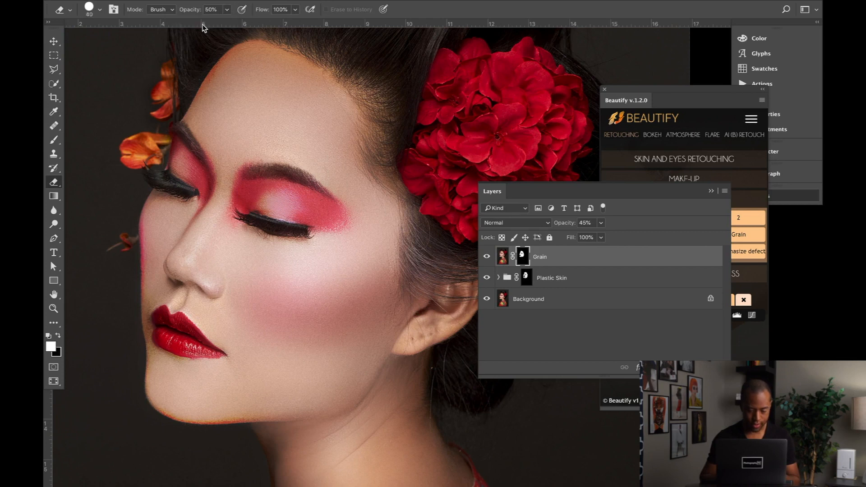
pyautogui.press(']')
pyautogui.press(']')
pyautogui.press(']')
pyautogui.press(']')
pyautogui.press(']')
pyautogui.press(']')
pyautogui.press(']')
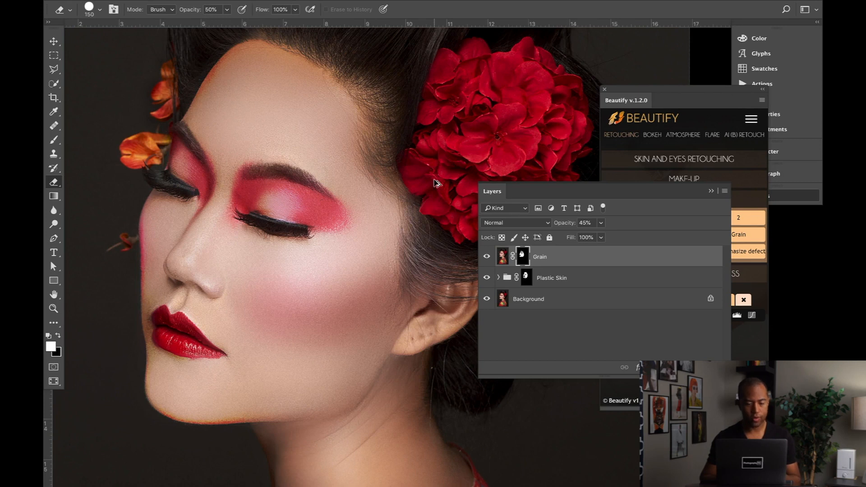
pyautogui.click(226, 11)
pyautogui.moveTo(226, 20); pyautogui.dragTo(208, 21)
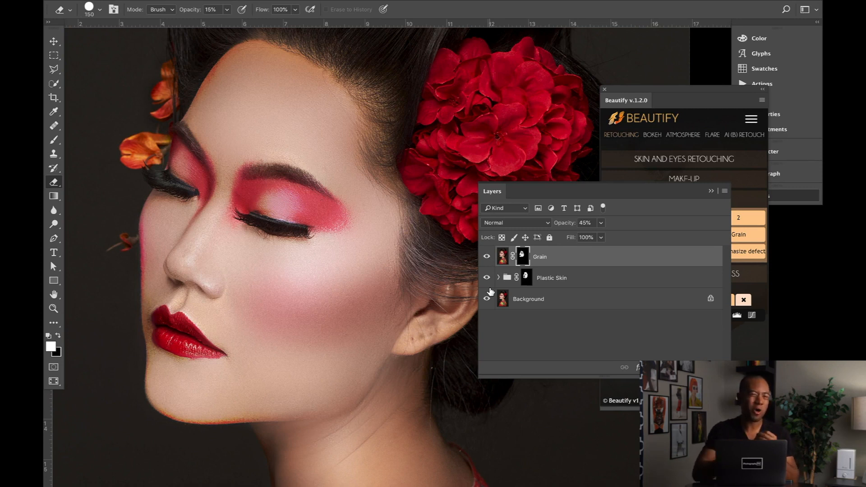
# - Bring the Beautify panel in front of the Layers panel
pyautogui.click(704, 96)
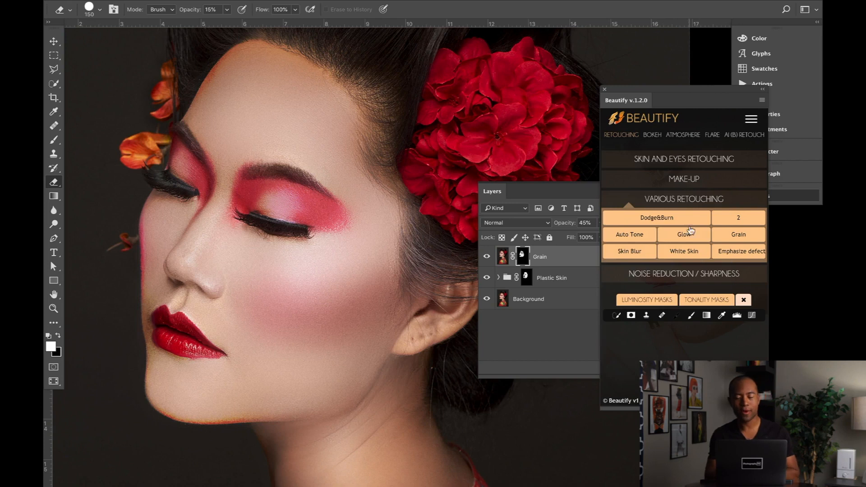